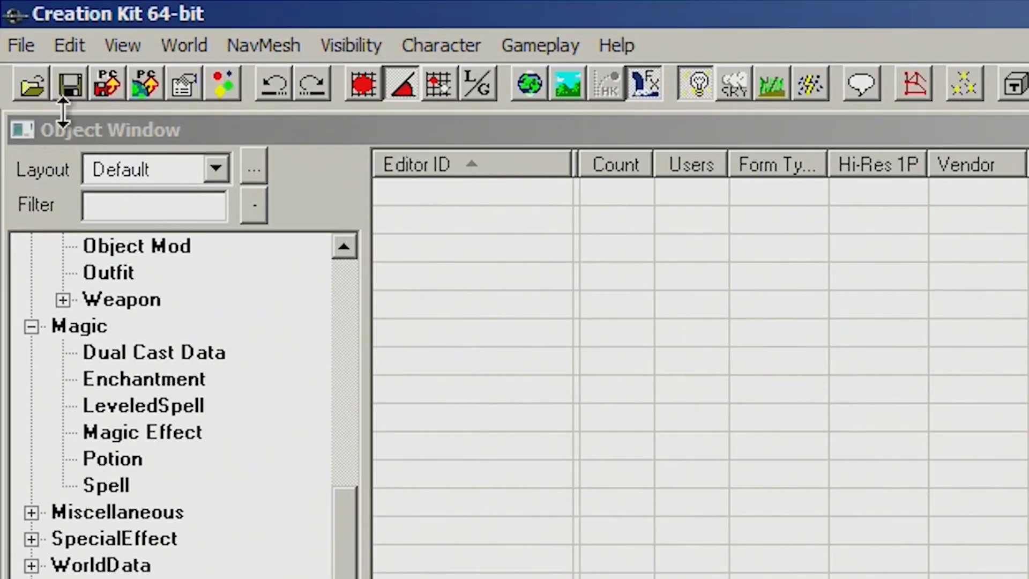
Load the Fallout4.esm master file as the only checked data file
click(30, 88)
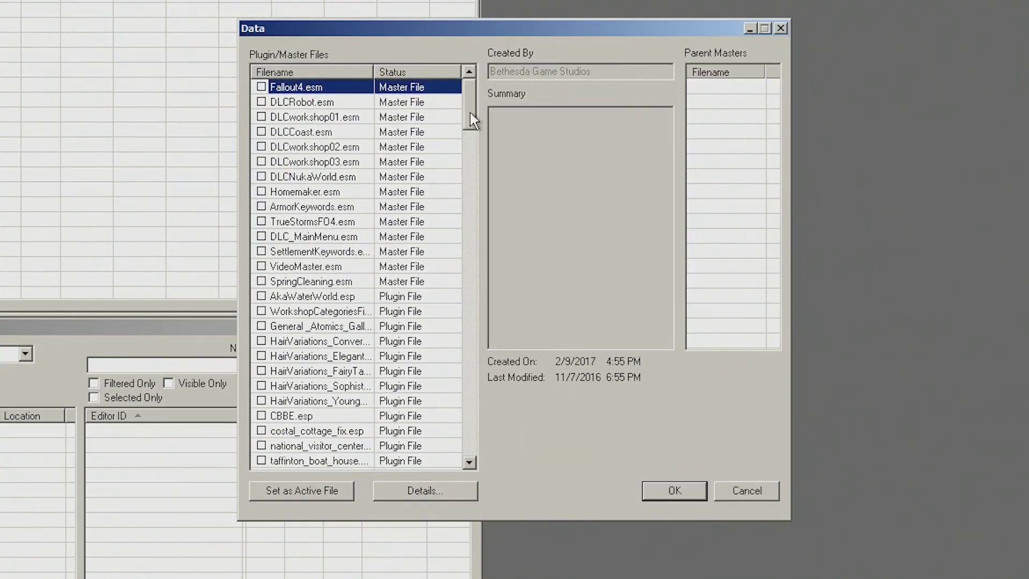
drag(471, 113, 485, 85)
double_click(262, 88)
click(284, 491)
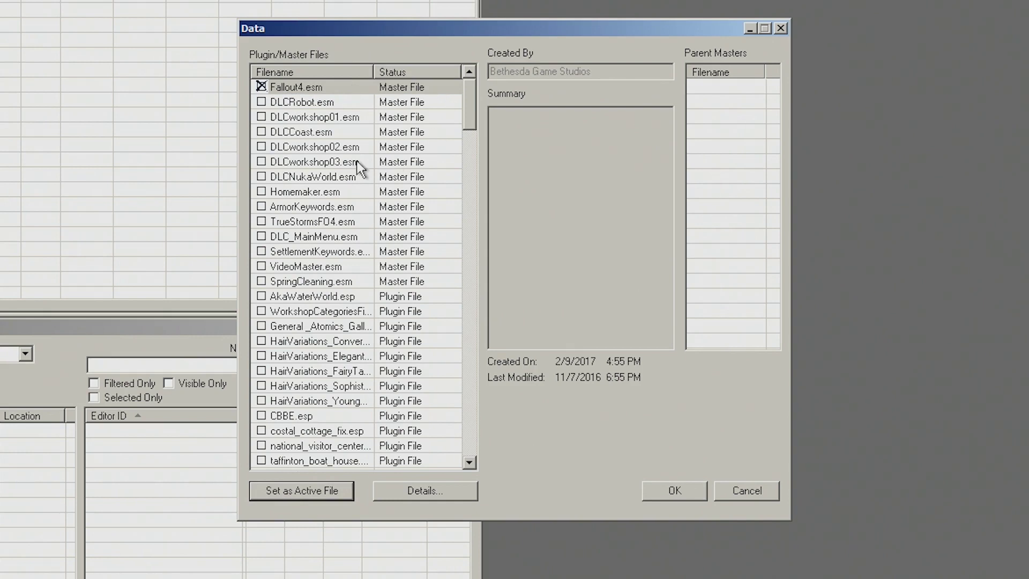
click(295, 103)
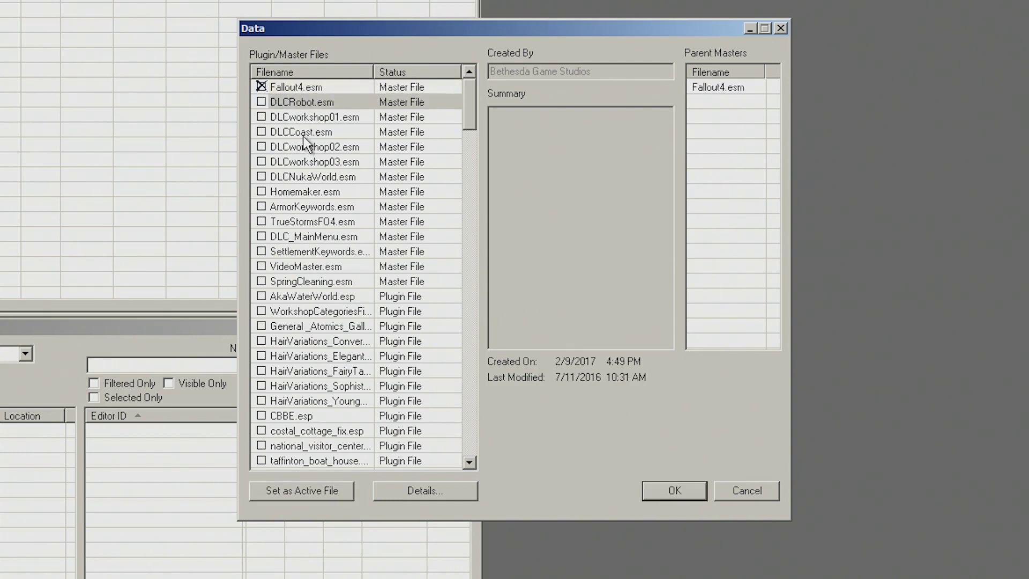
click(303, 132)
click(296, 88)
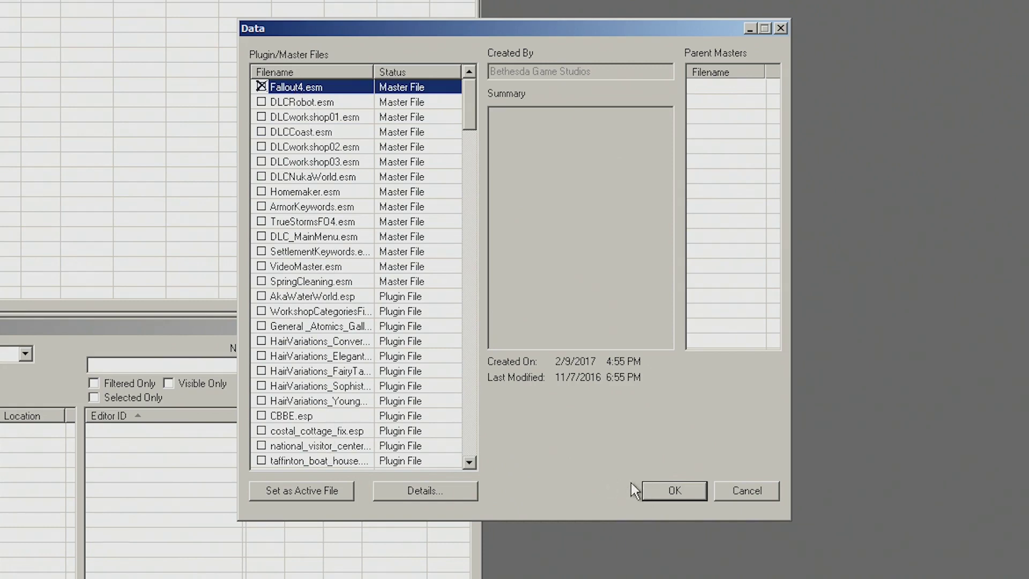
click(651, 492)
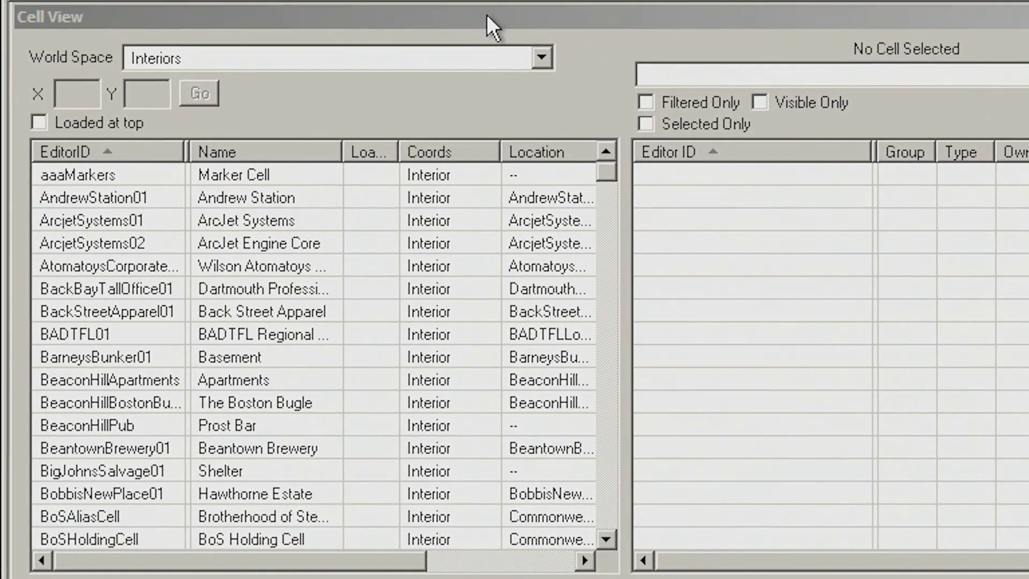
click(487, 17)
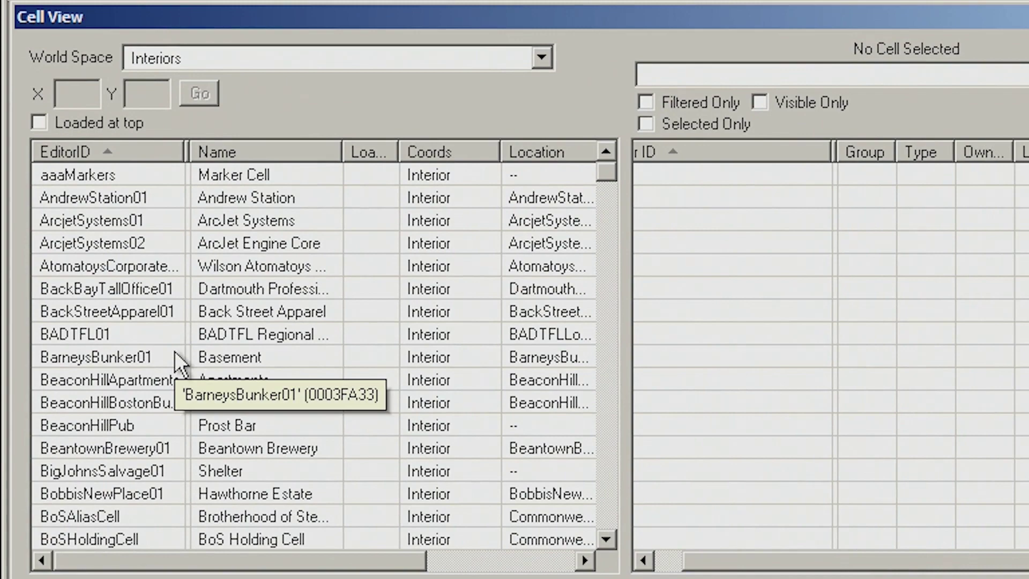
drag(601, 164, 622, 156)
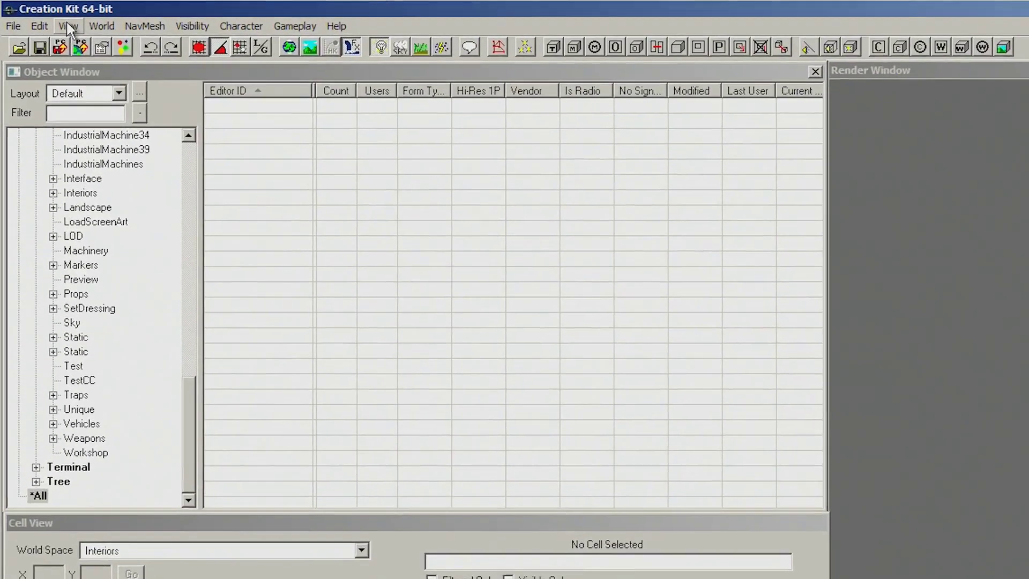
click(69, 27)
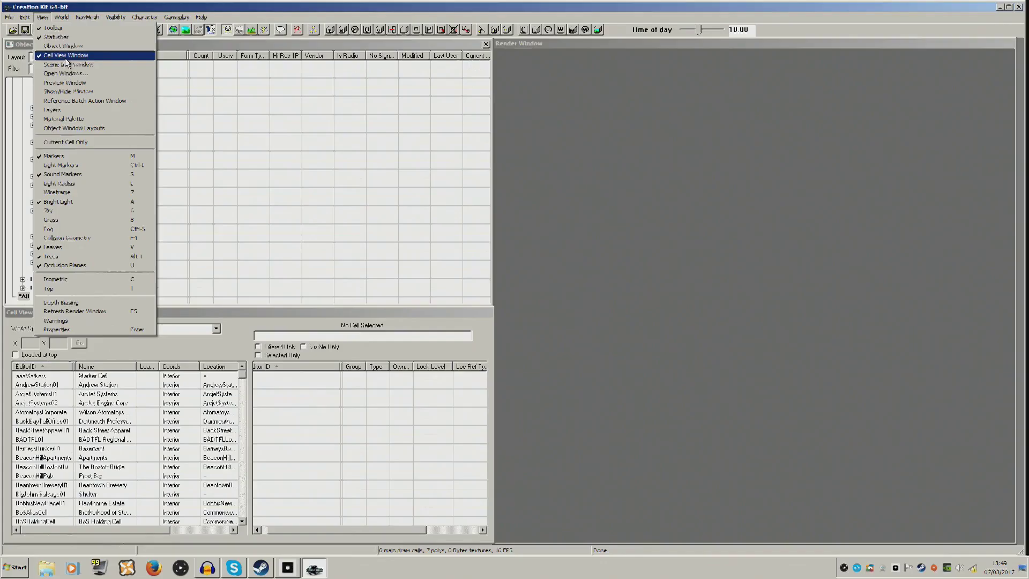
mouse_move(461, 34)
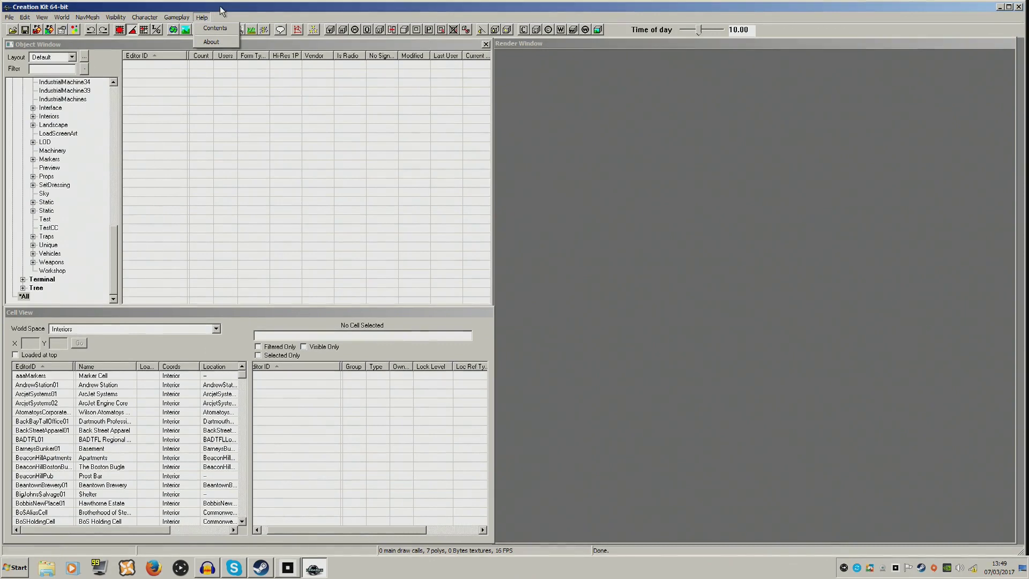
click(219, 8)
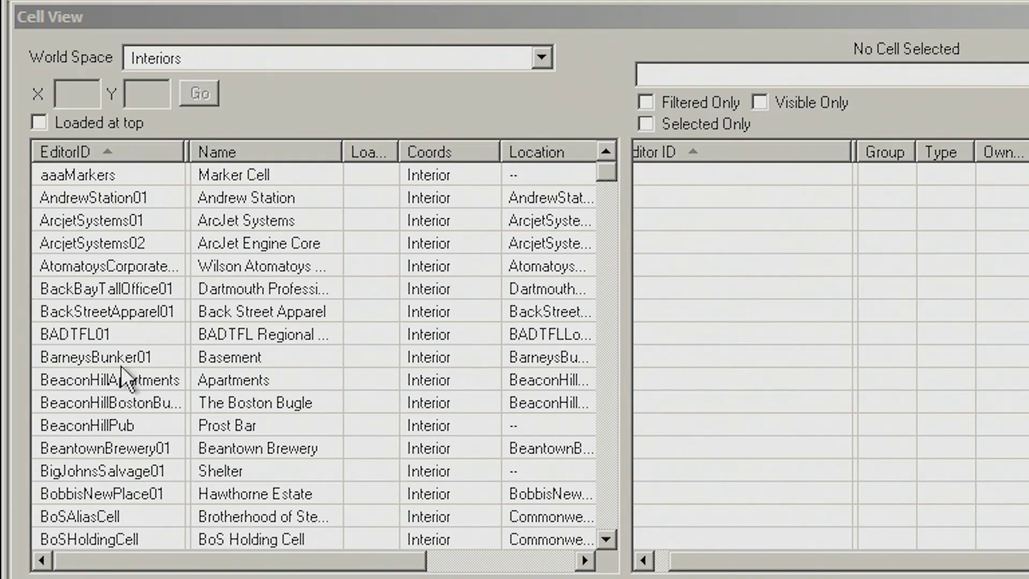
Sort the interior cells by name in the Cell View and check which world spaces are available
click(323, 18)
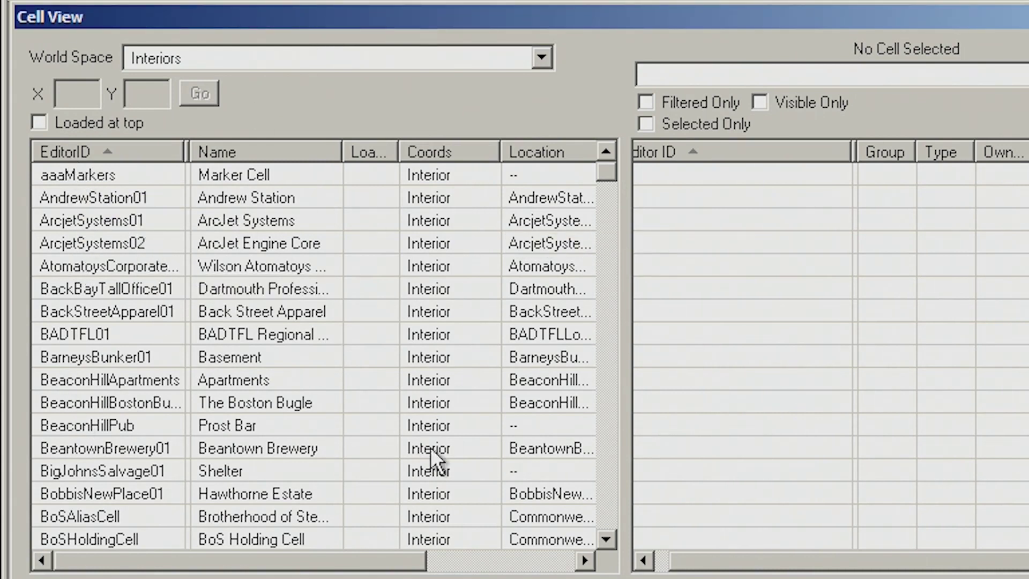
click(237, 155)
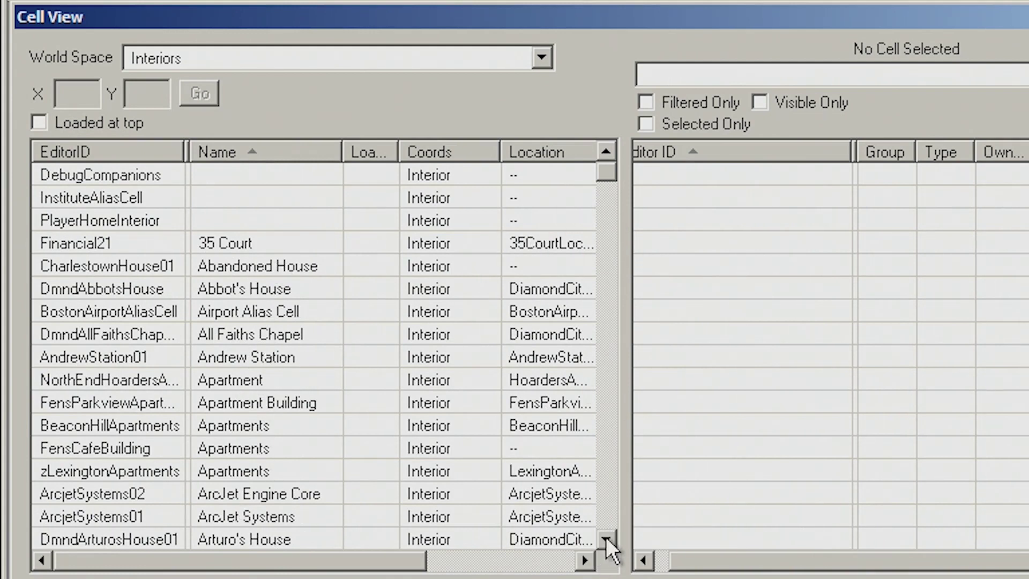
click(311, 58)
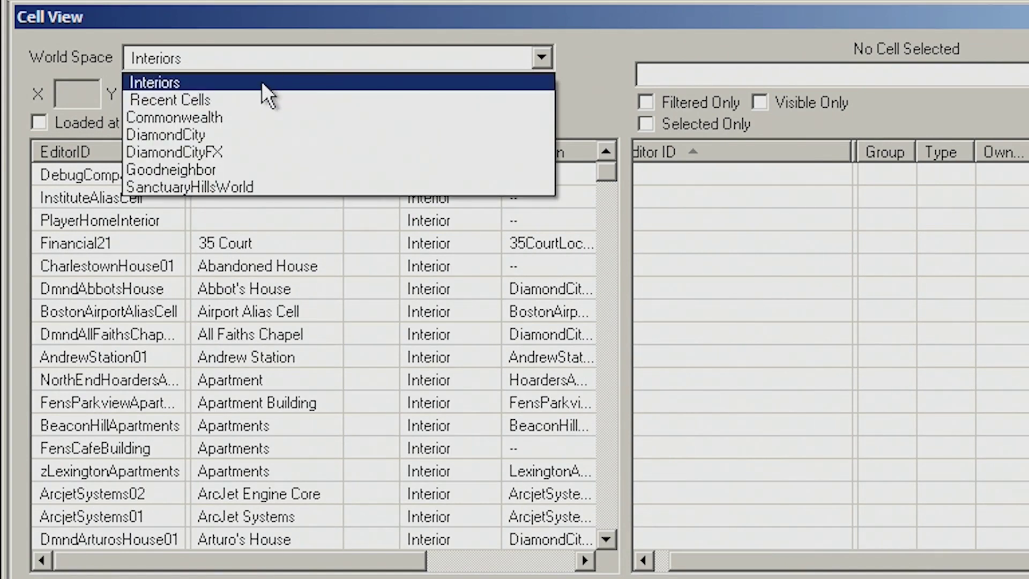
click(243, 118)
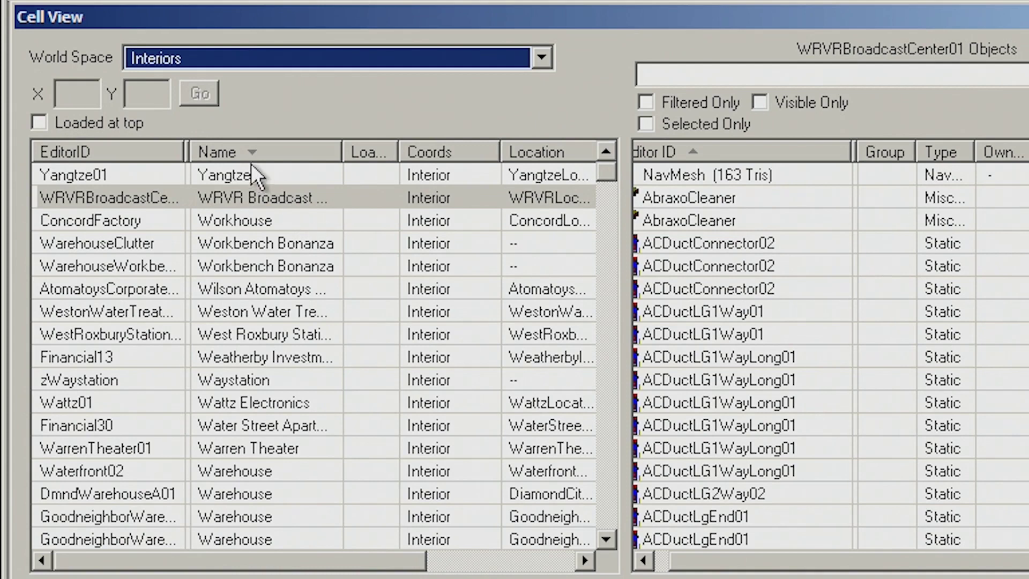
click(257, 153)
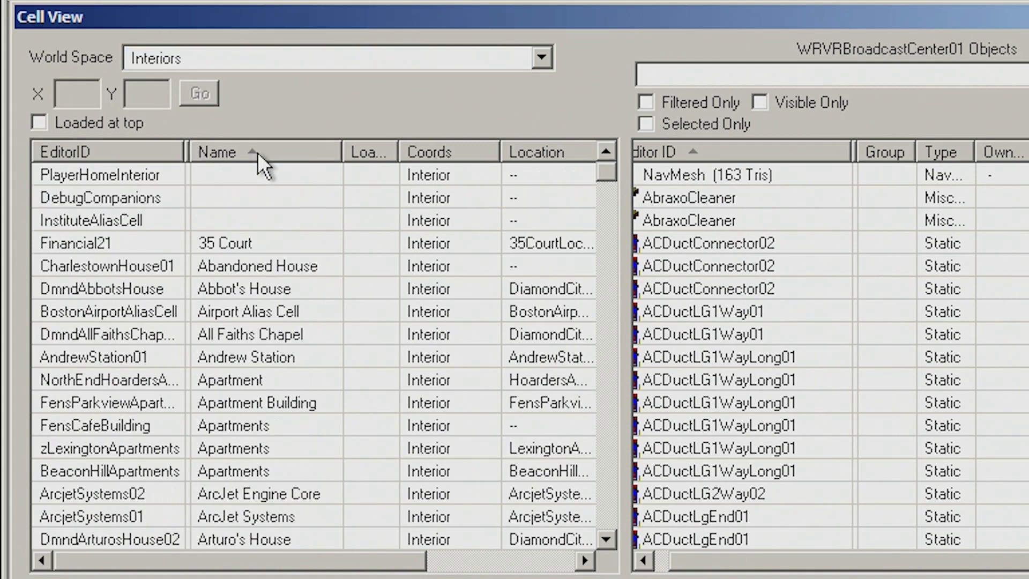
Find the interior cell BostonCommon02 (The Boylston Club) in the Cell View and load it into the Render Window
click(613, 537)
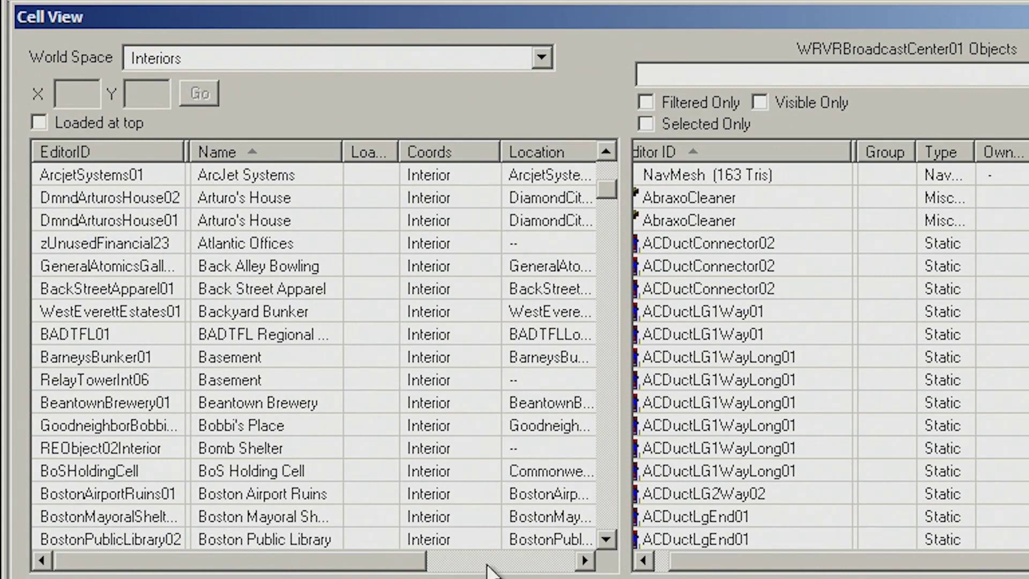
click(612, 542)
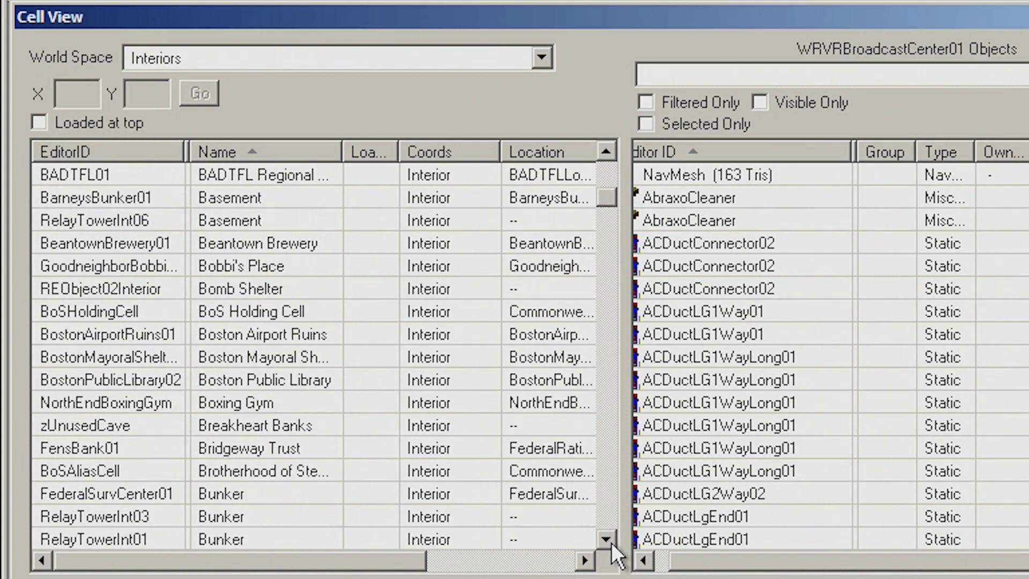
click(612, 542)
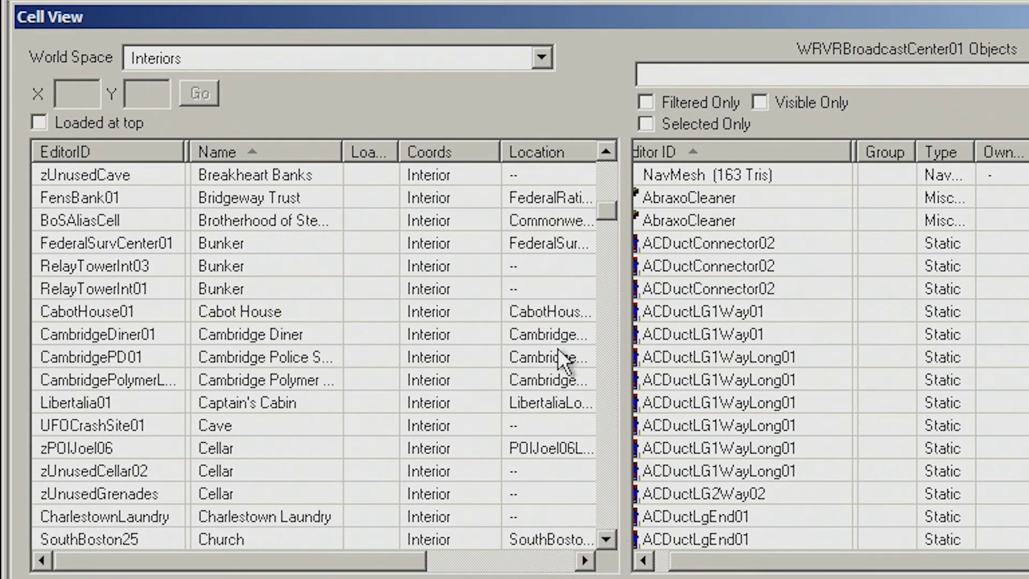
click(448, 215)
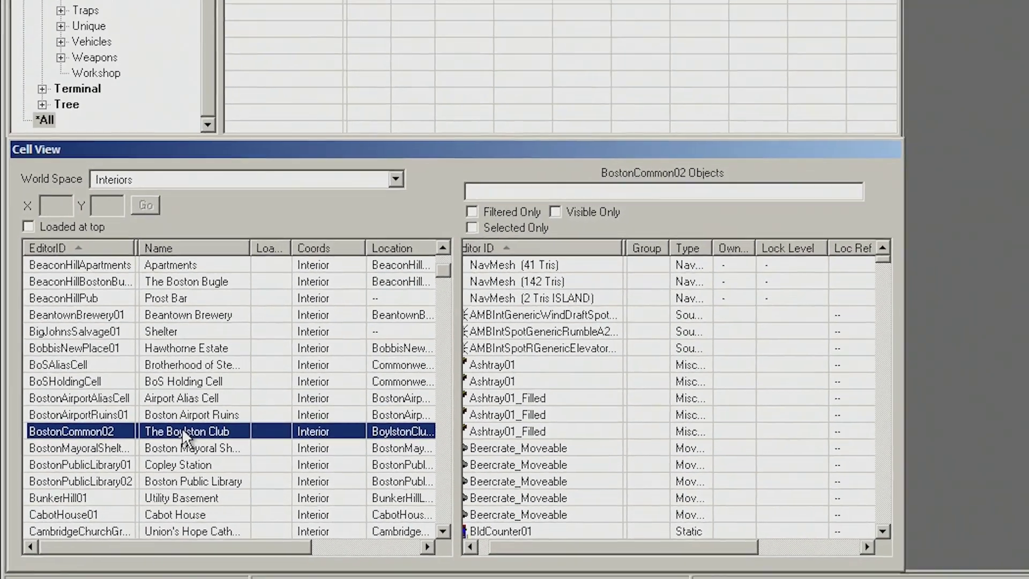
double_click(241, 398)
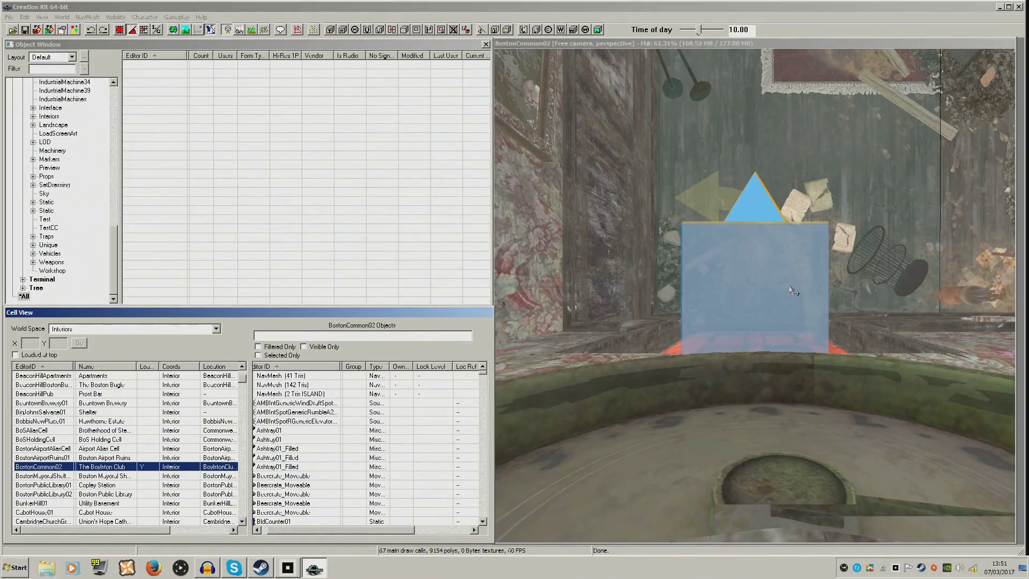
Navigate through the Boylston Club hallway in the Render Window to examine its carpet, seating and effect objects
click(680, 43)
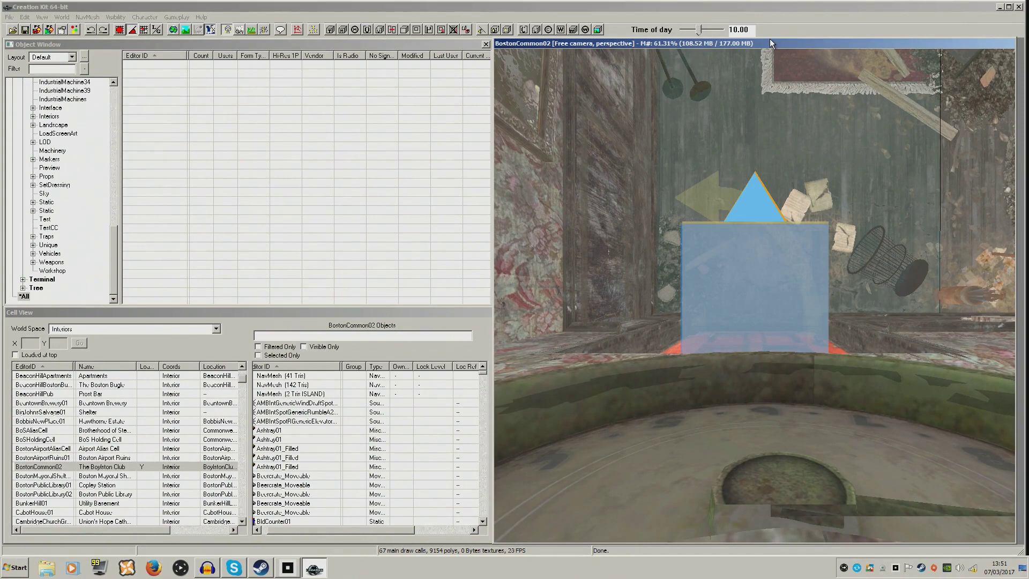
mouse_move(765, 221)
shift+middle_down()
mouse_move(754, 252)
mouse_move(741, 248)
mouse_move(747, 223)
shift+middle_up()
scroll(750, 267, up, 4)
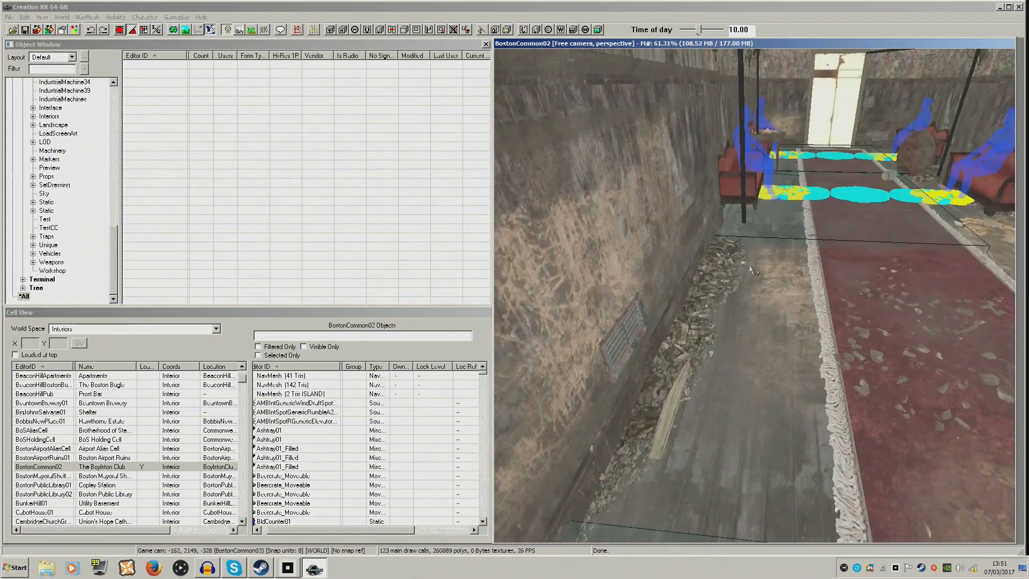
scroll(753, 269, down, 5)
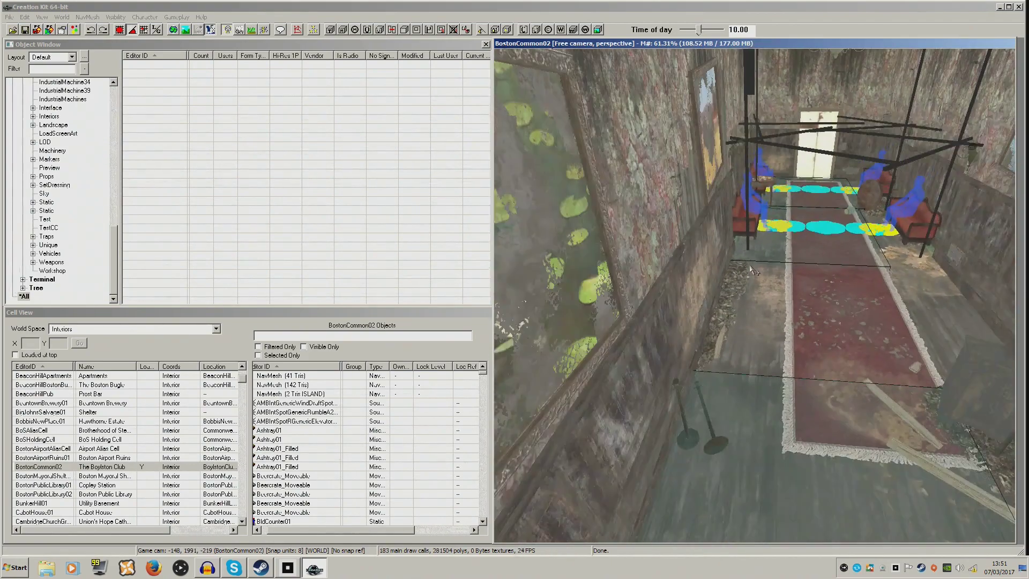
mouse_move(798, 231)
middle_down()
mouse_move(770, 234)
mouse_move(792, 240)
middle_up()
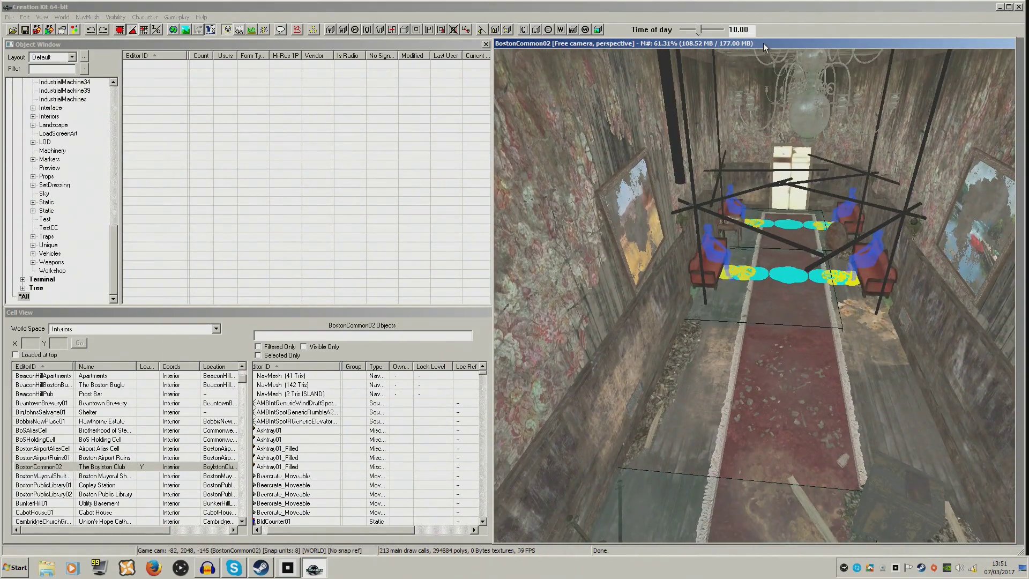
scroll(747, 358, up, 5)
scroll(749, 358, down, 4)
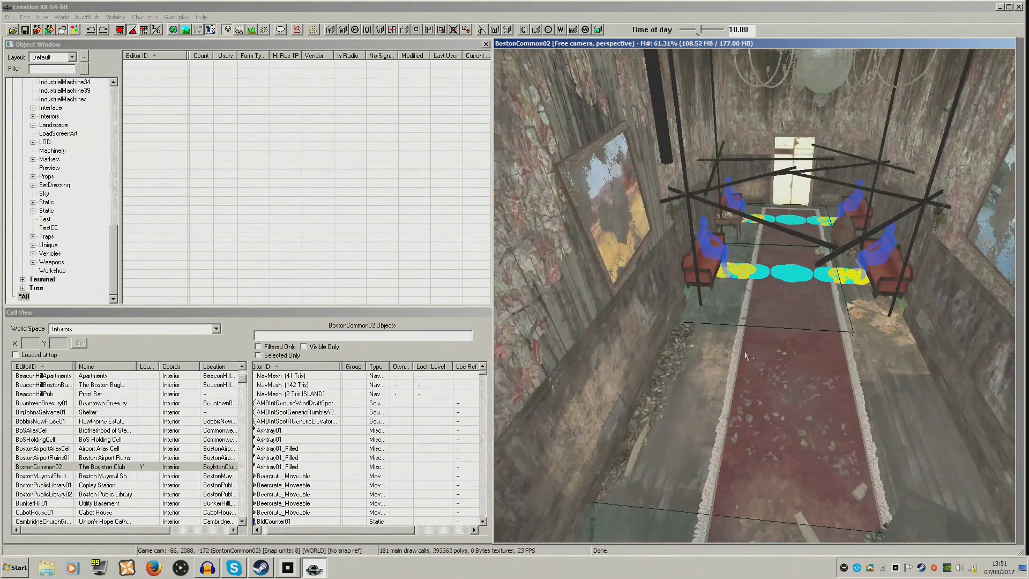
scroll(745, 407, down, 1)
middle_drag(746, 392, 745, 379)
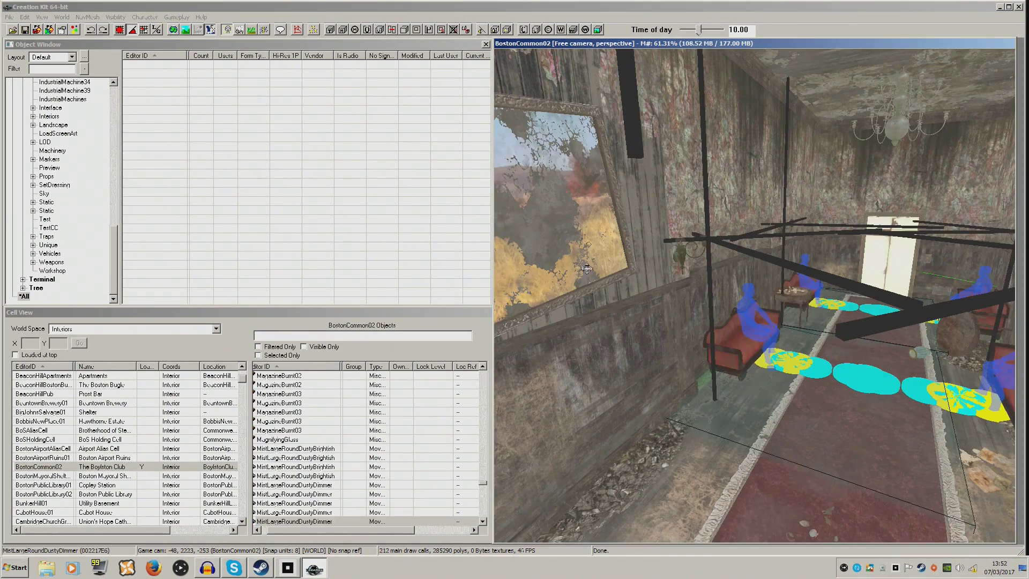
shift+middle_drag(659, 333, 622, 299)
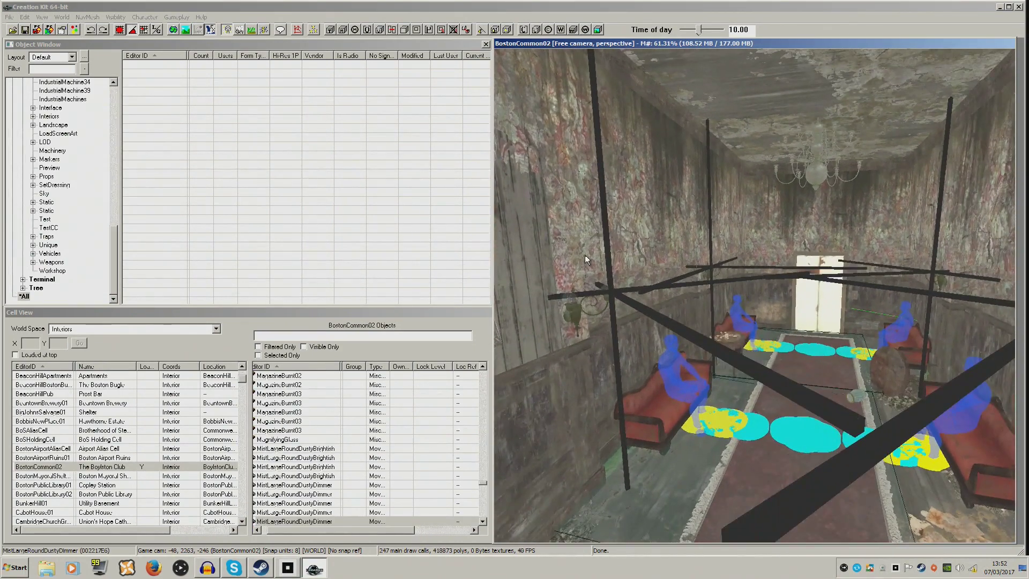
scroll(633, 332, down, 4)
middle_drag(594, 375, 599, 372)
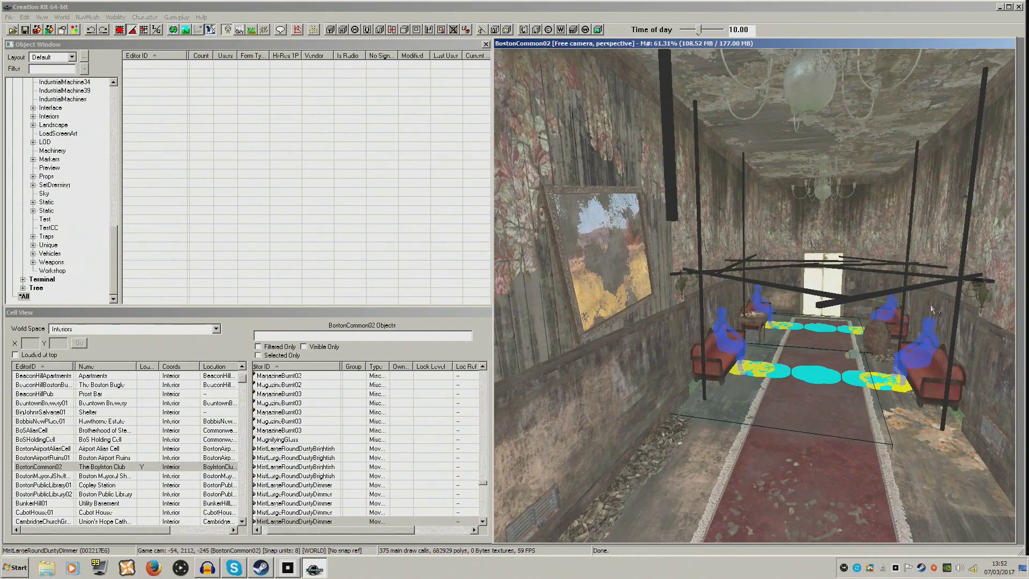
click(955, 279)
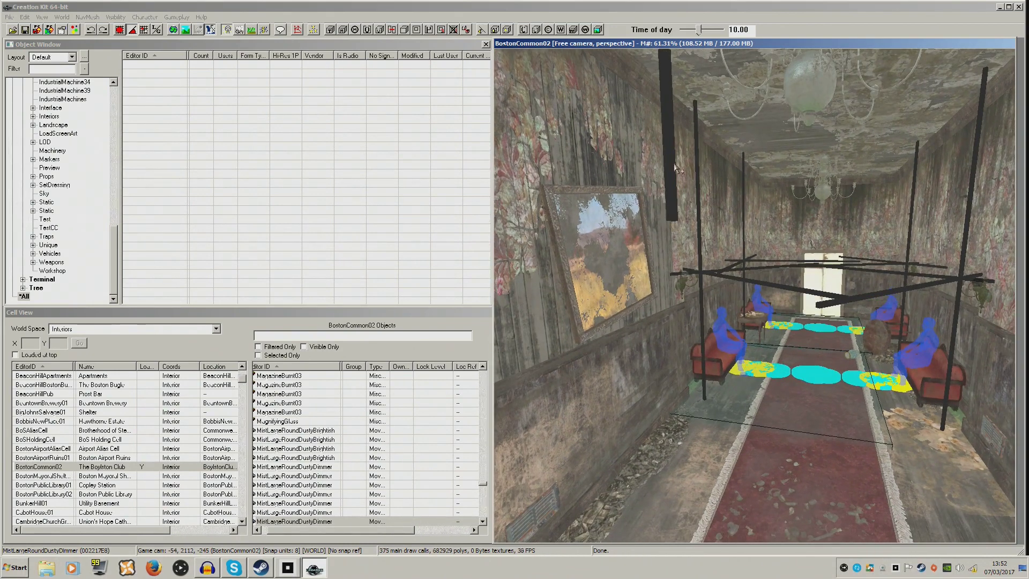
shift+middle_drag(596, 365, 735, 369)
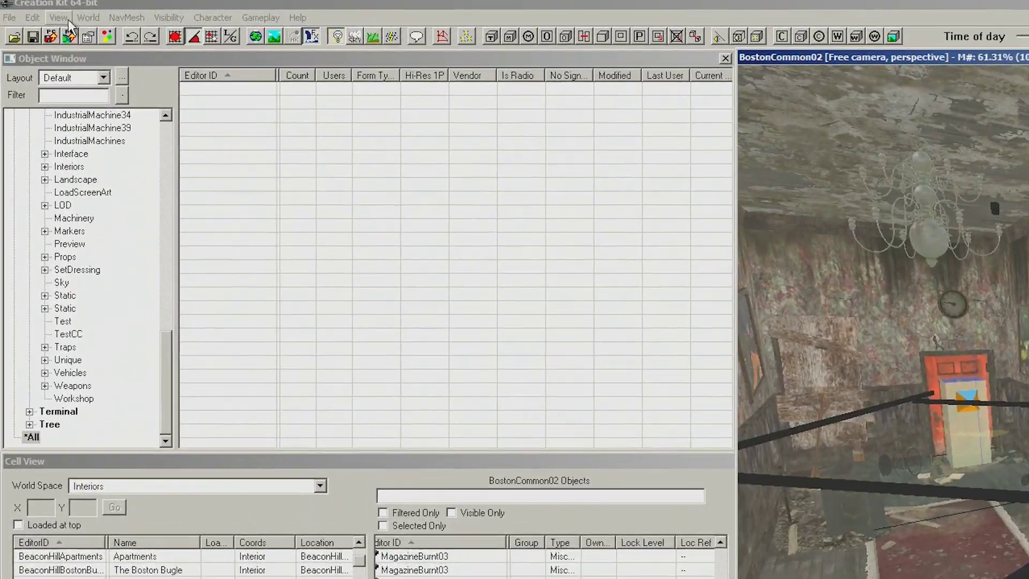
Open the Layers window and move it over the Object Window, clear of the rendered cell
click(43, 16)
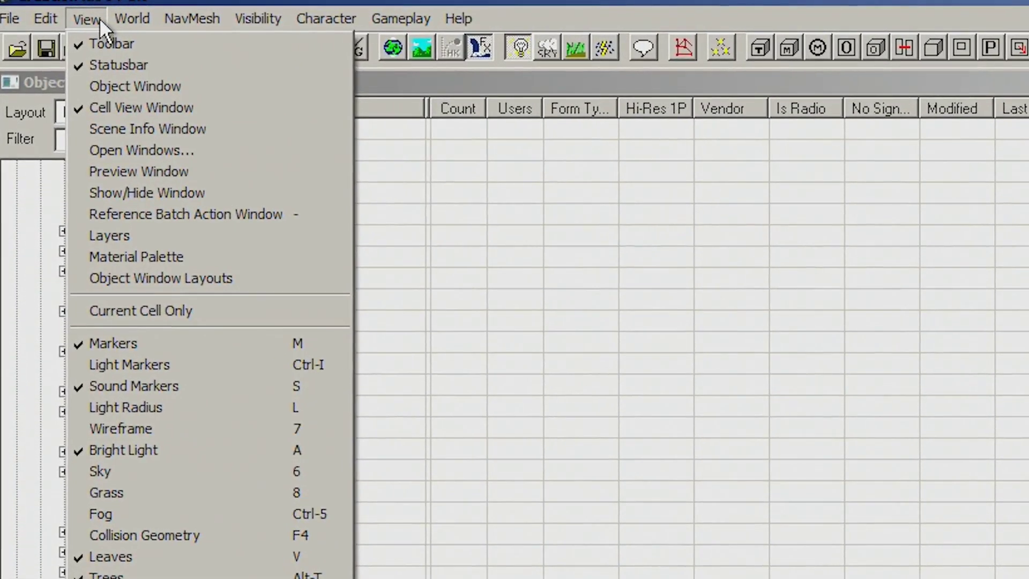
click(120, 236)
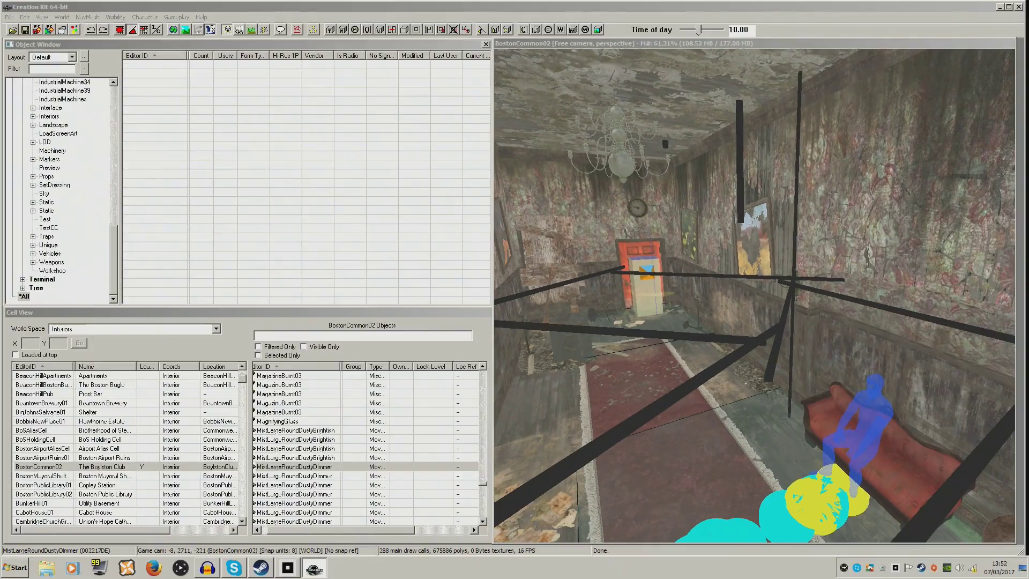
drag(986, 199, 290, 53)
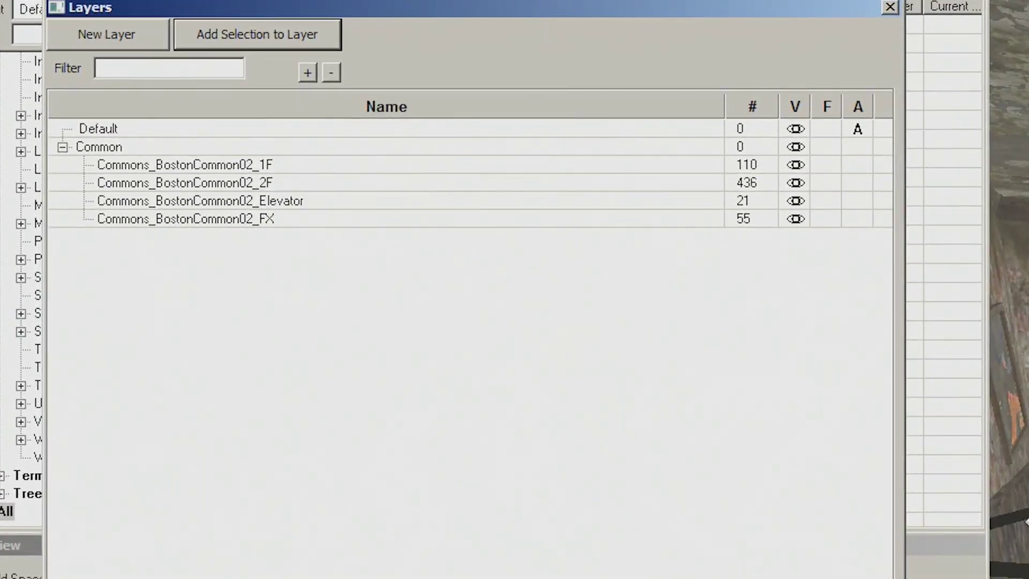
Toggle the visibility of the Commons_BostonCommon02_FX layer, leave it hidden and inspect the hallway without the effects
click(166, 219)
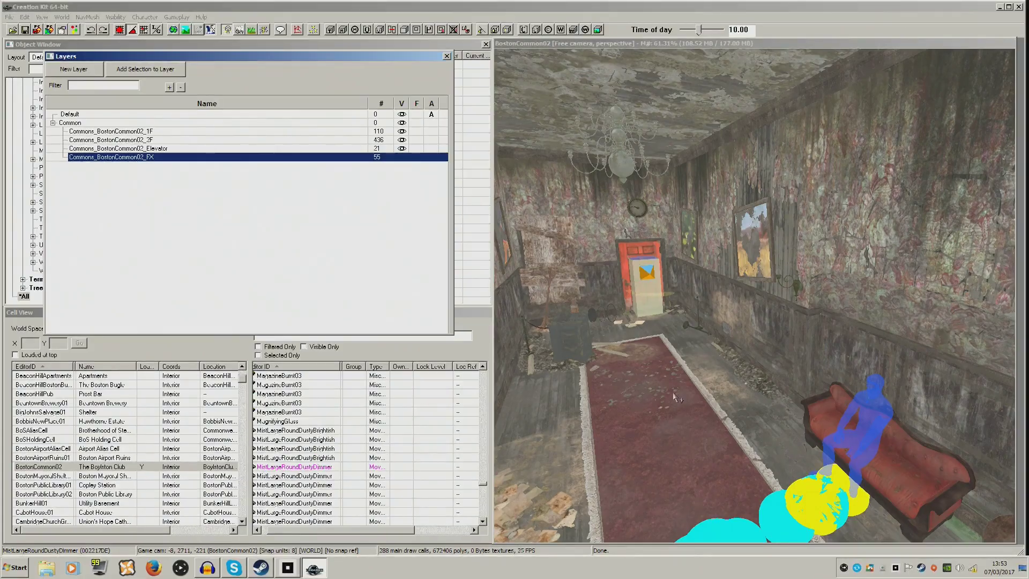
click(754, 301)
shift+middle_drag(755, 320, 719, 320)
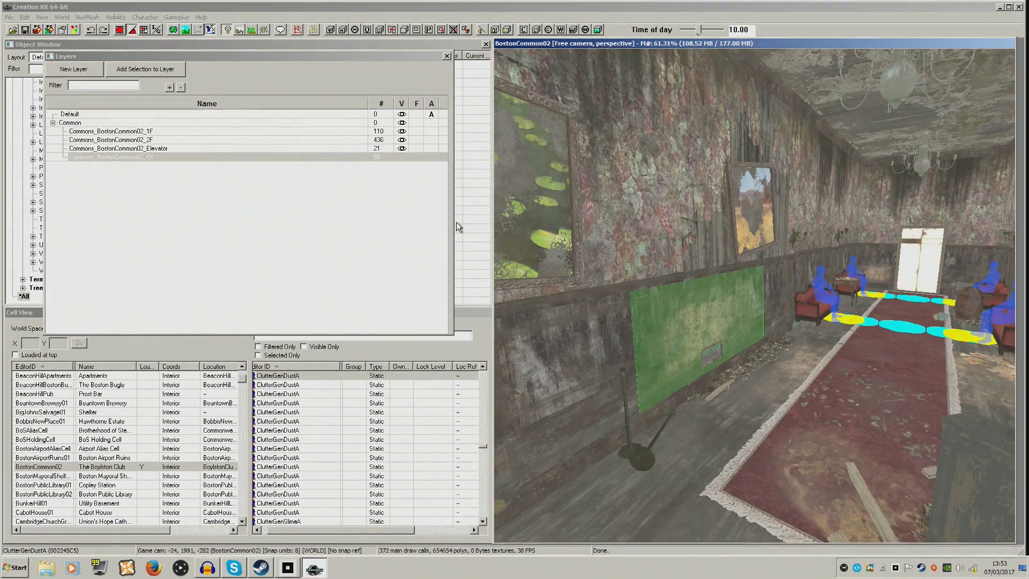
click(403, 155)
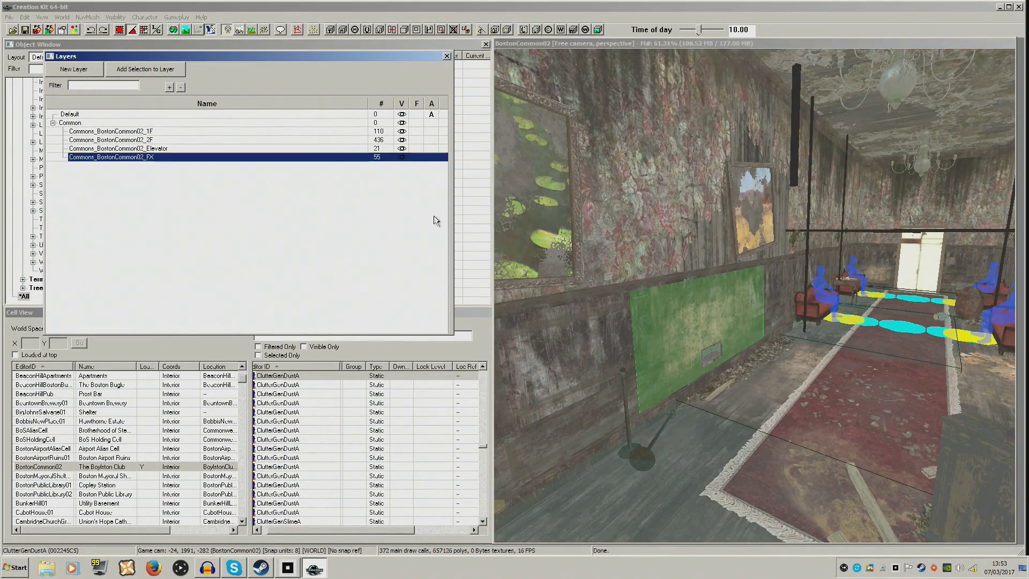
double_click(404, 158)
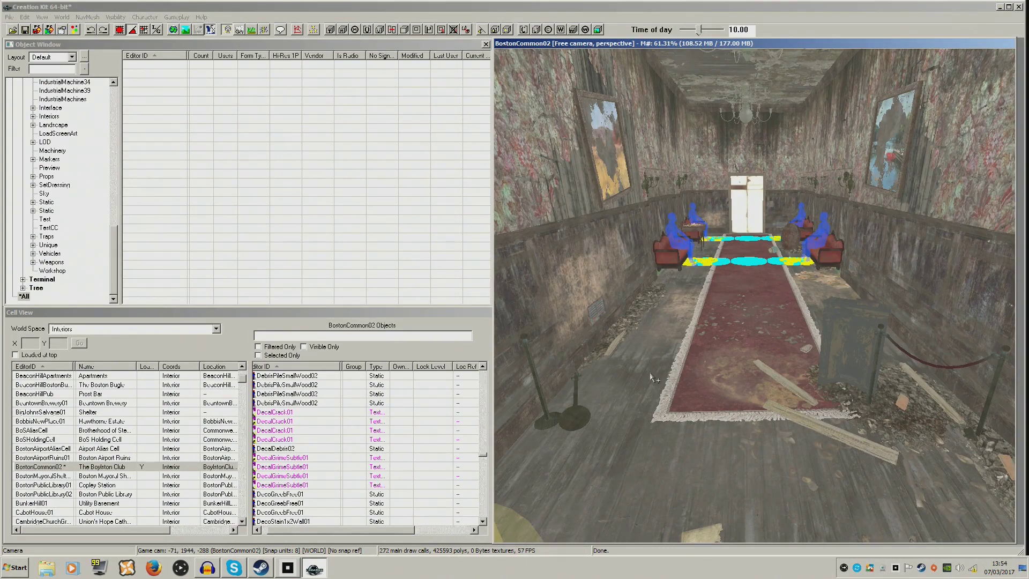
shift+middle_drag(719, 297, 714, 309)
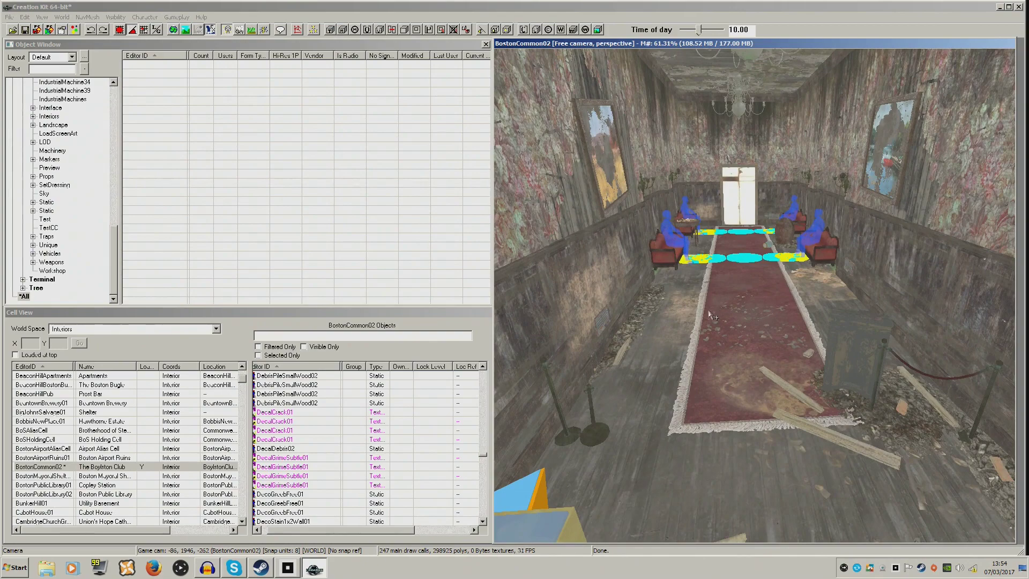